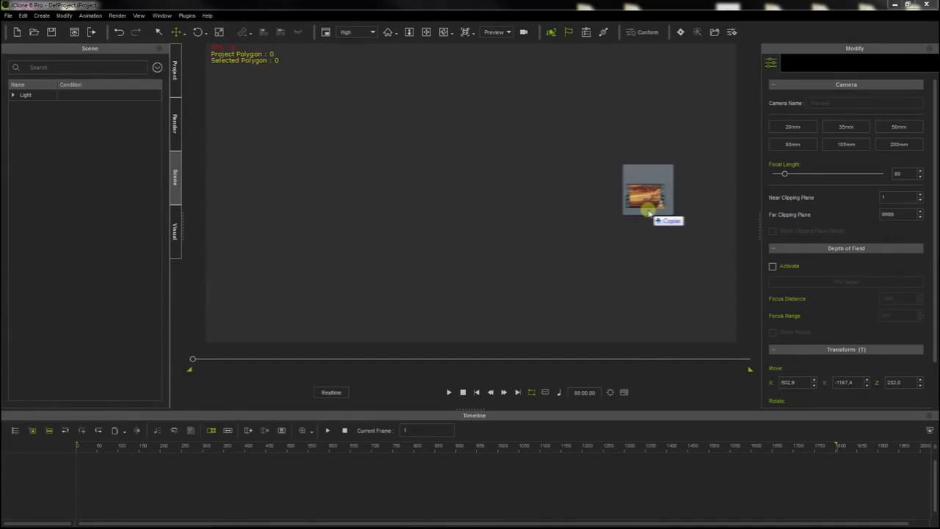
Step: Bring the sunset sky file into the scene as an image plane and scale it up uniformly to about 958.7
drag(646, 211, 643, 208)
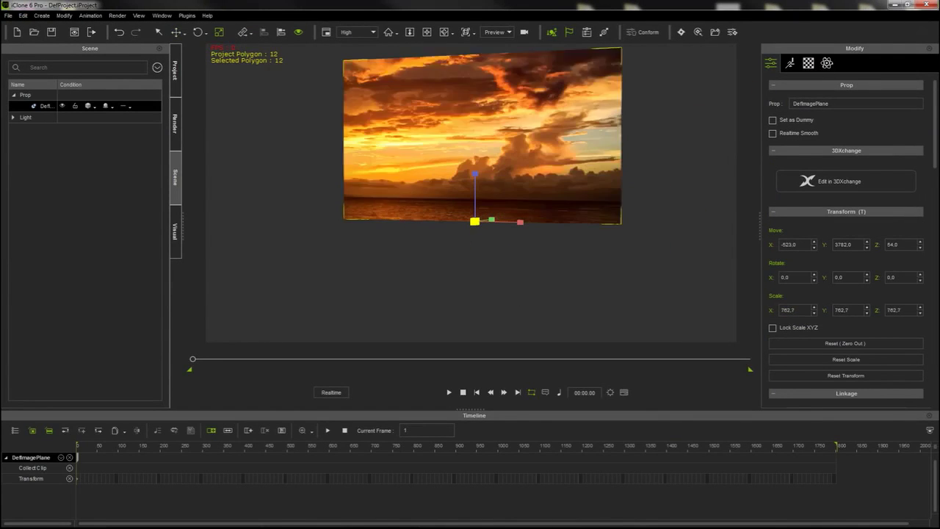
drag(480, 182, 471, 263)
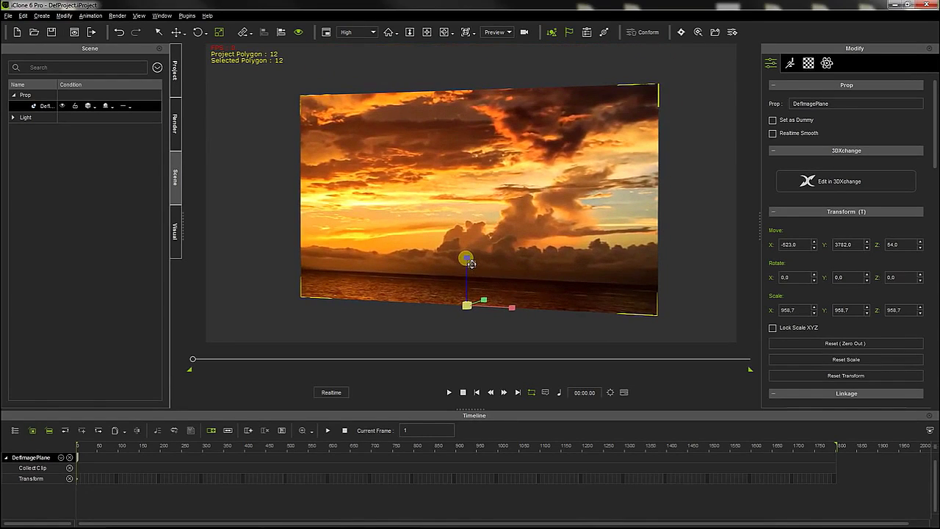
Step: Play the animated sunset sky on the image plane and stop the playback
click(541, 360)
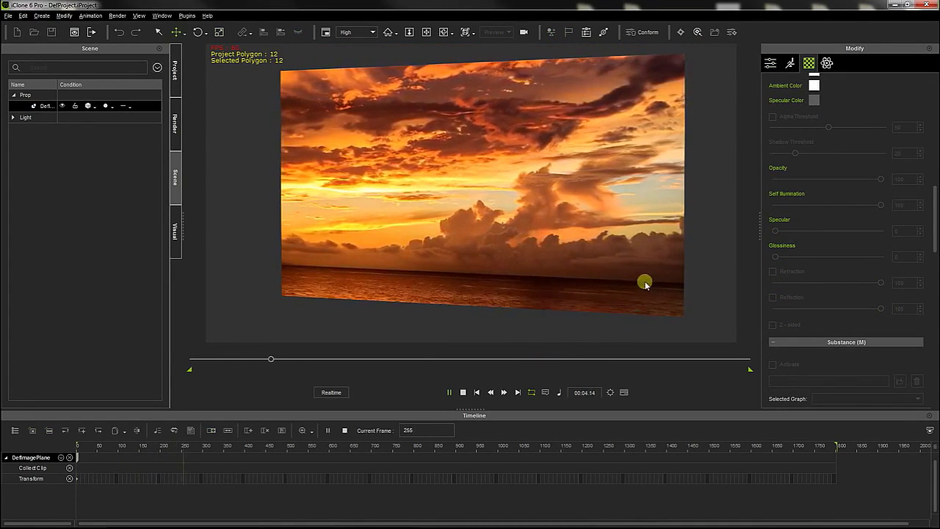
drag(644, 279, 630, 309)
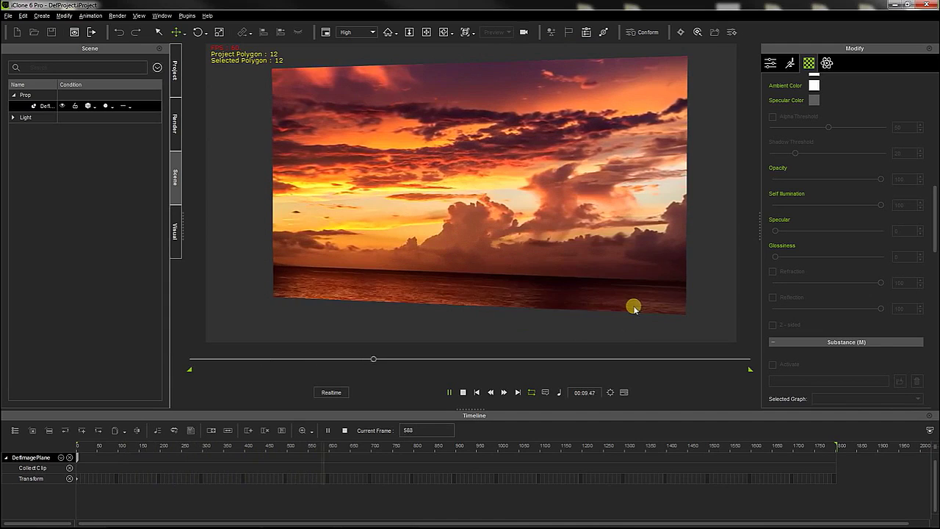
click(462, 392)
Step: Set the sky plane's self illumination to 100 and open its shadow options in the scene list
drag(935, 154, 934, 239)
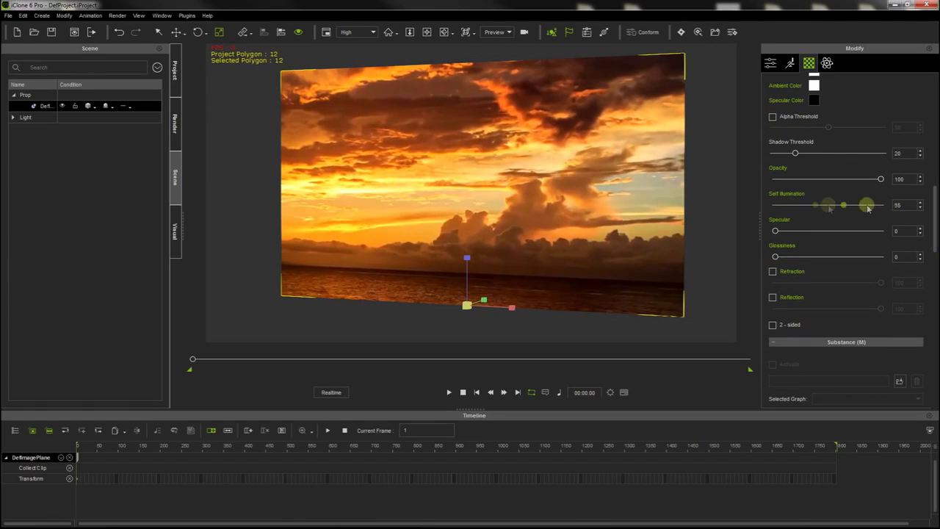
drag(867, 208, 921, 209)
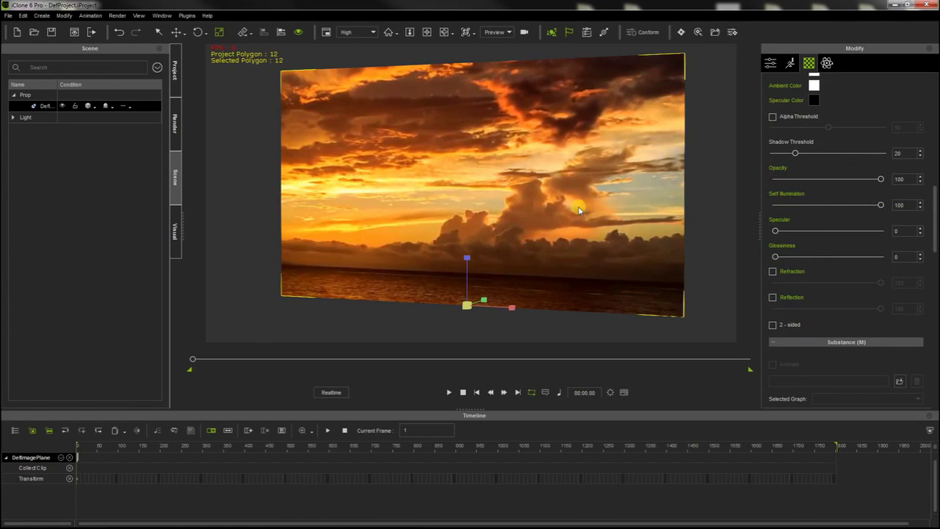
click(112, 107)
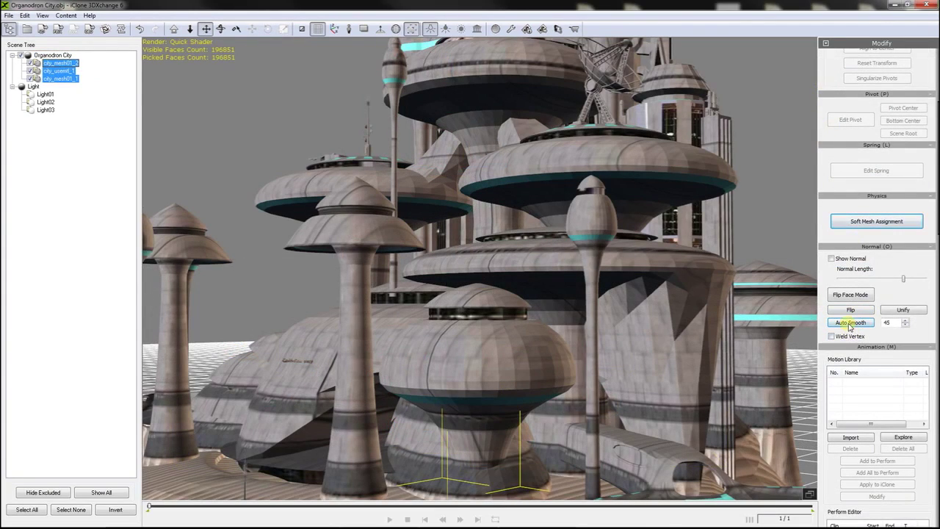
Step: Switch to iClone 3DXchange and auto smooth the selected city meshes' normals with a value of 45
click(849, 323)
right_drag(474, 393, 504, 409)
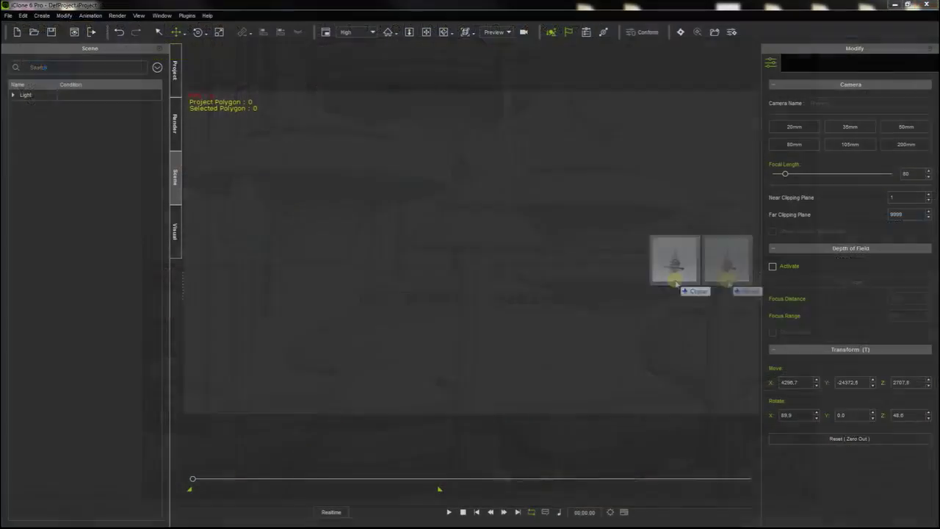
Step: Bring the city model into iClone and load cold.jpg as the glow texture of material_1_lights
drag(671, 279, 472, 282)
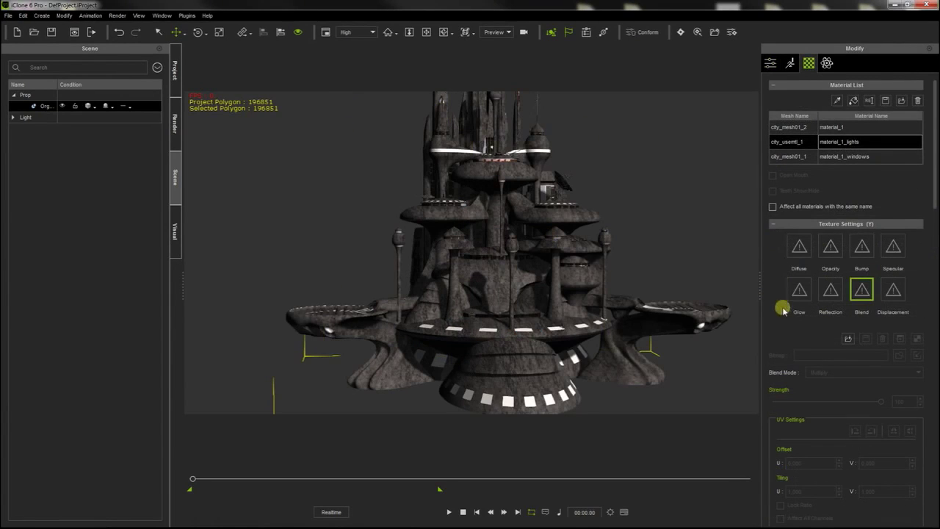
double_click(798, 291)
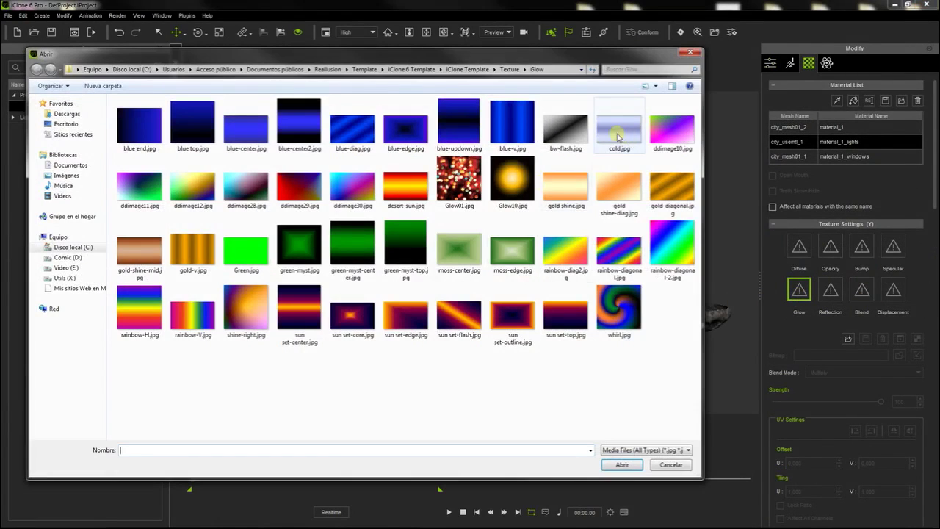
double_click(620, 146)
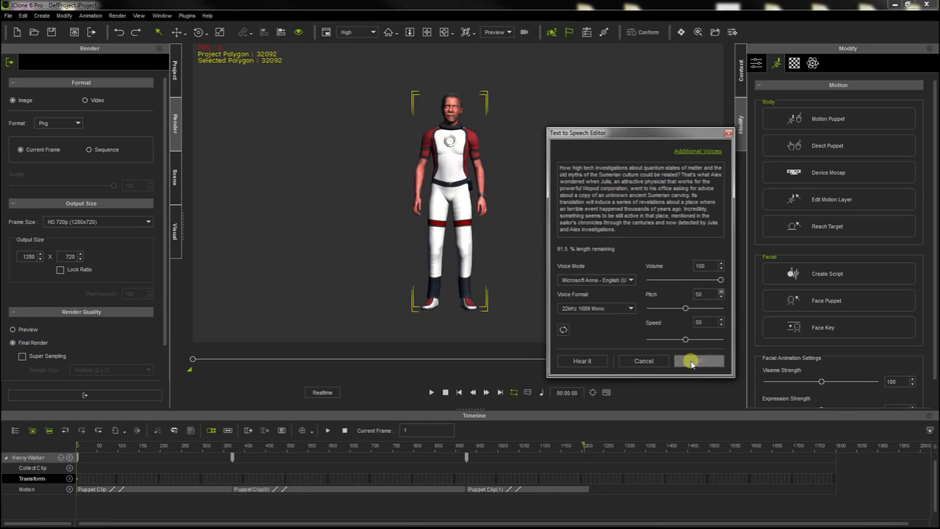
Step: Accept the entered text-to-speech script for the uniformed character and play back the animation
key(Return)
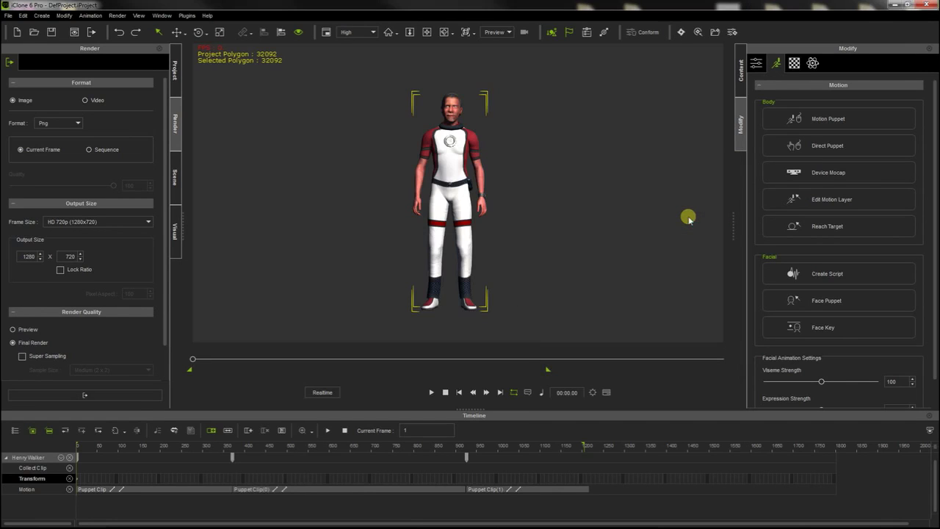
key(space)
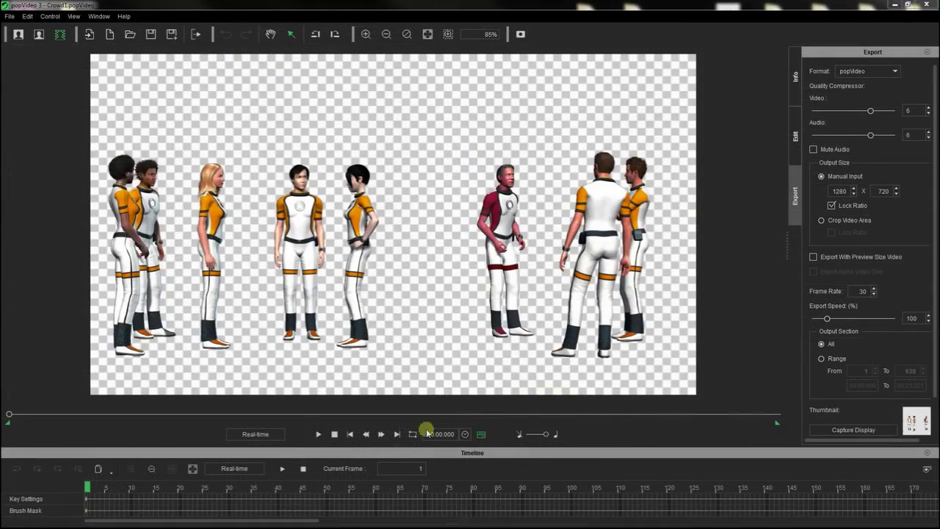
Step: Play the Crowd1 clip in popVideo 3 and adjust the rotation of the crowd plane on the terrace in the iClone city scene
click(323, 434)
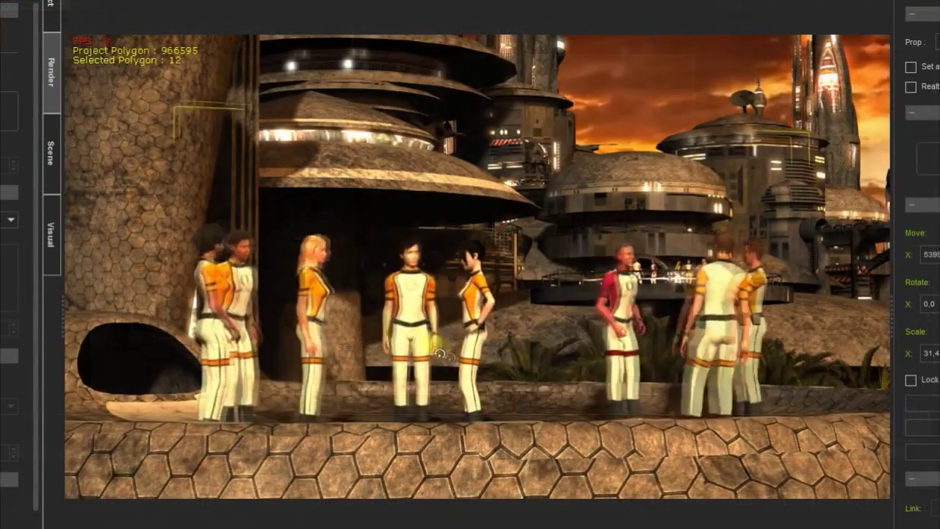
drag(477, 364, 441, 383)
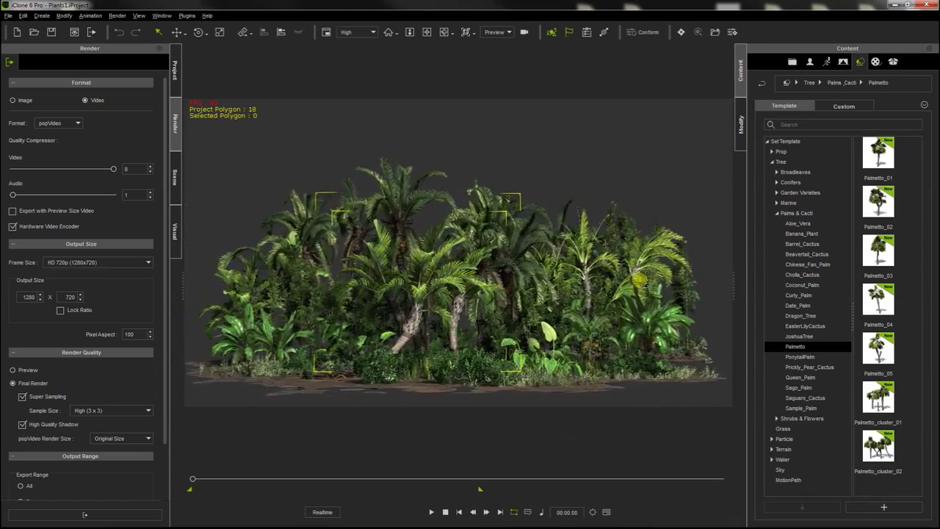
Step: Preview the Plants1 scene's animation in iClone and the Trees1 clip in popVideo 3
click(564, 436)
key(space)
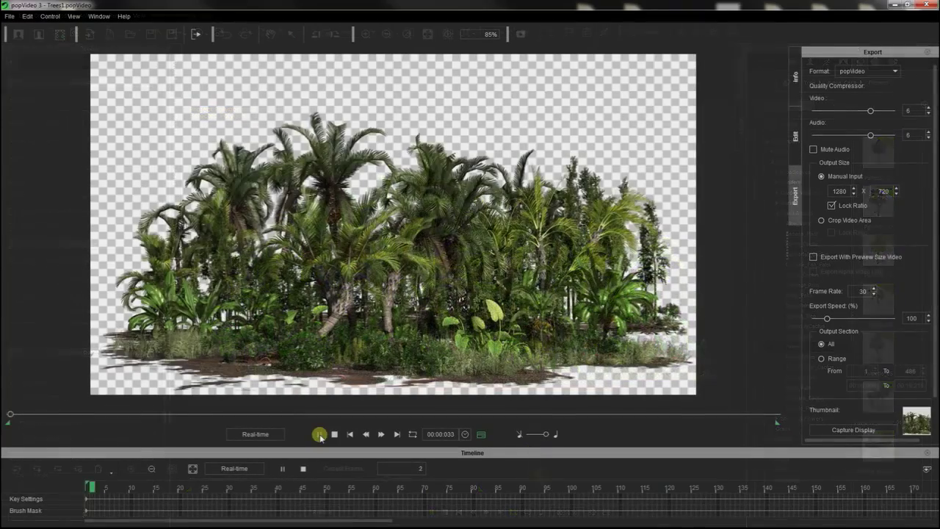
click(319, 434)
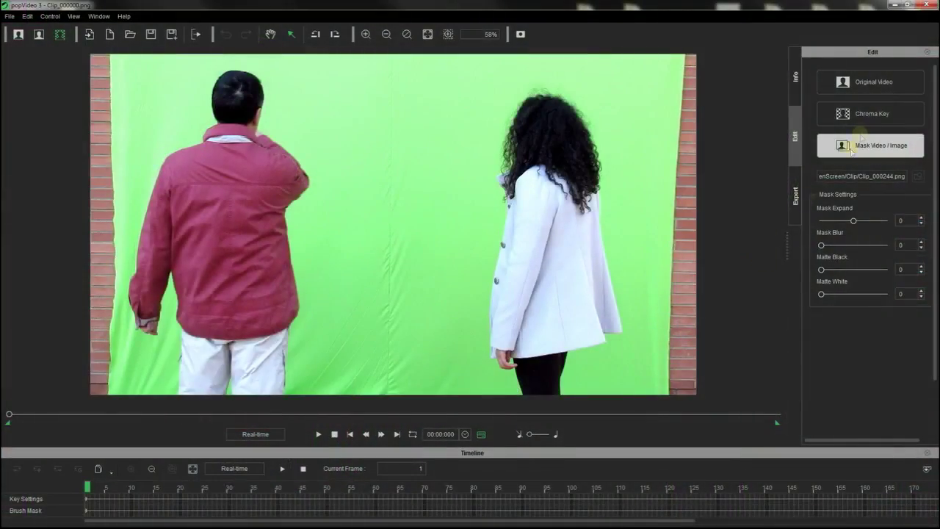
Step: Apply the chroma key to the green-screen clip of the two people and scrub through its frames to check the cutout
click(865, 115)
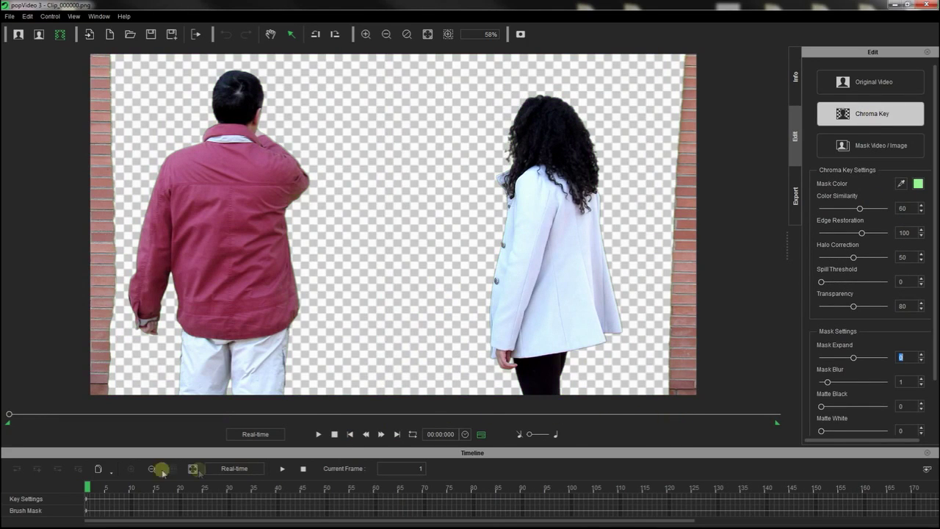
click(347, 430)
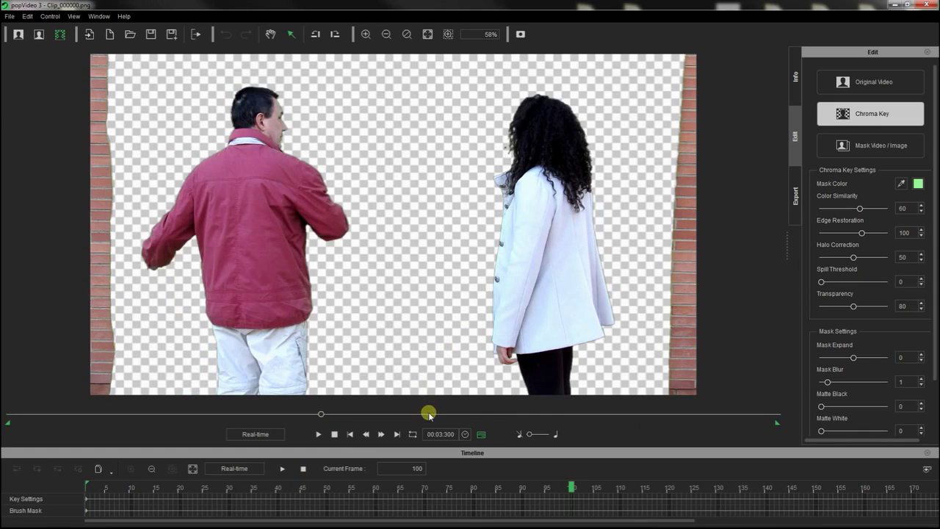
drag(429, 414, 478, 418)
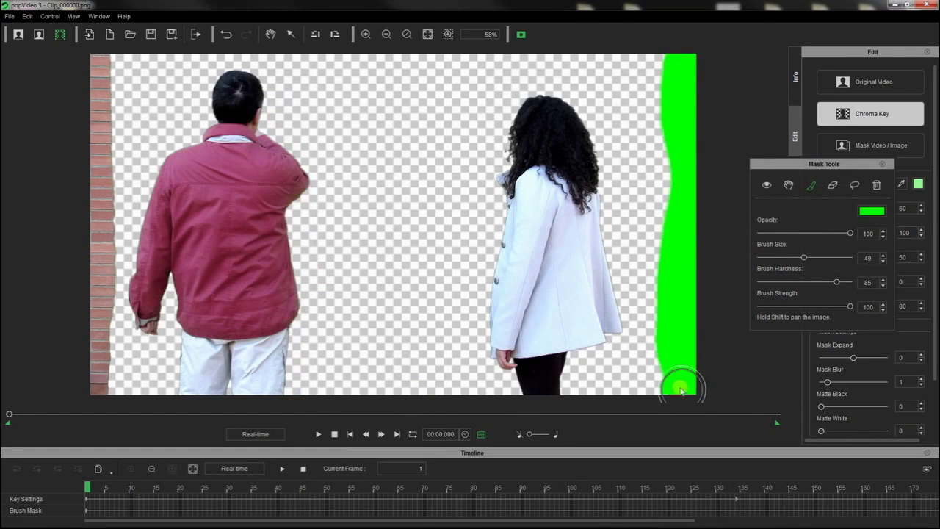
Step: Paint the mask over the brick walls at both sides of the clip with a size 49 brush and toggle the mask display
mouse_move(679, 389)
mouse_down()
mouse_move(671, 169)
mouse_move(669, 126)
mouse_up()
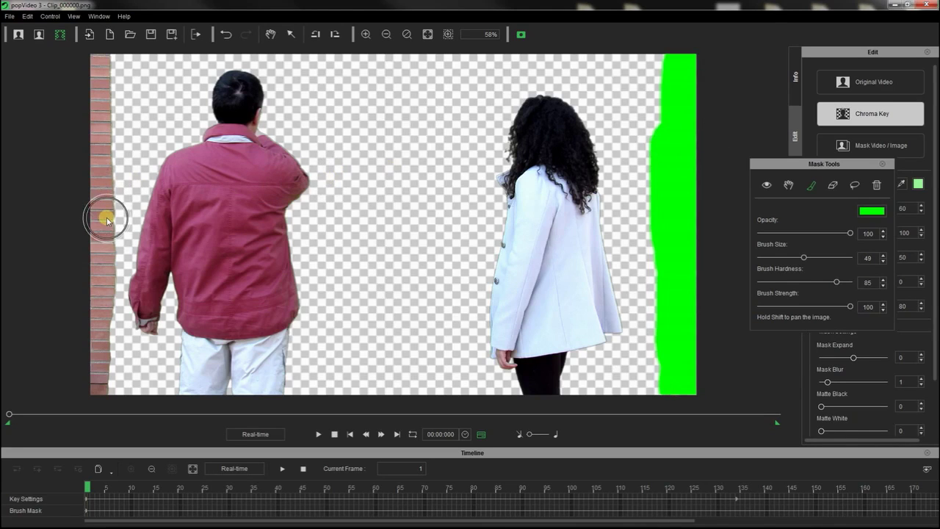
drag(100, 215, 100, 90)
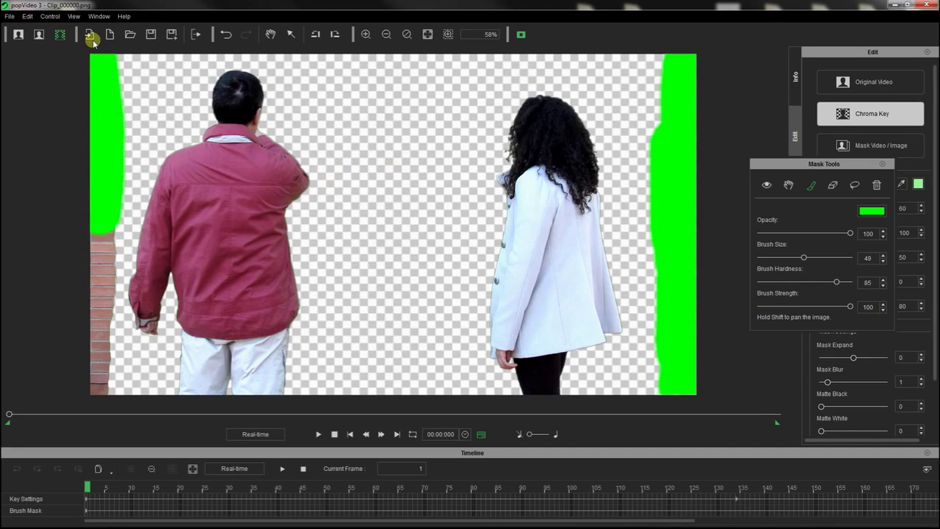
mouse_move(83, 220)
mouse_down()
mouse_move(103, 221)
mouse_move(95, 390)
mouse_up()
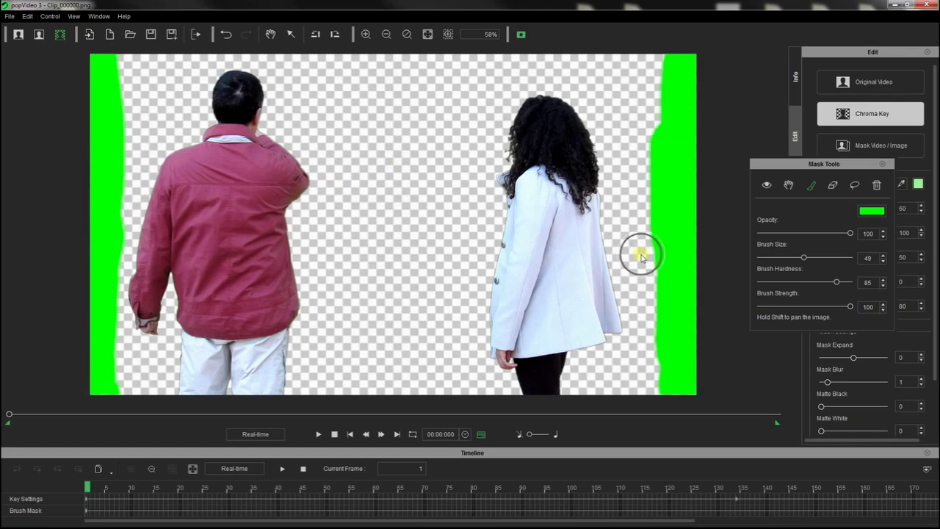
click(766, 186)
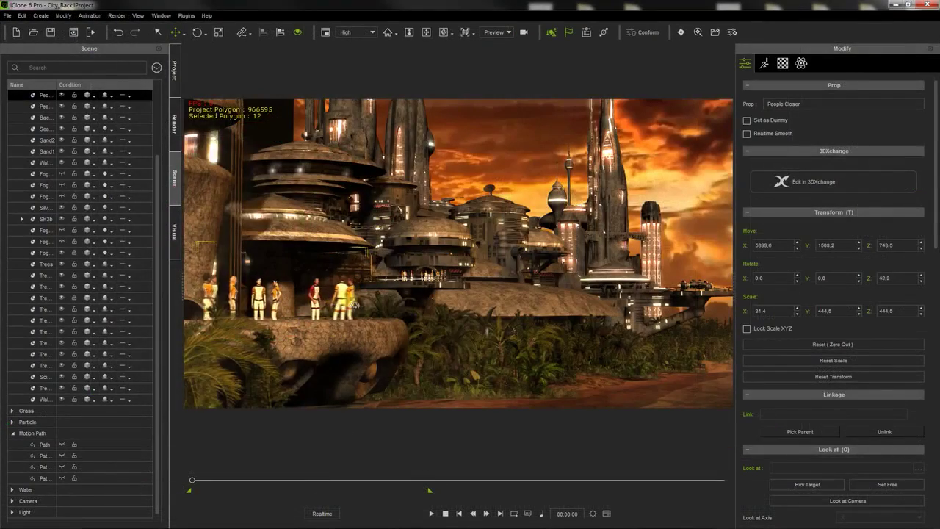
Step: Switch to the iClone city scene and rotate the People Closer plane and the Trees plane, turning Trees to about 17 in Z
mouse_move(355, 304)
mouse_down()
mouse_move(330, 320)
mouse_move(345, 311)
mouse_up()
click(475, 352)
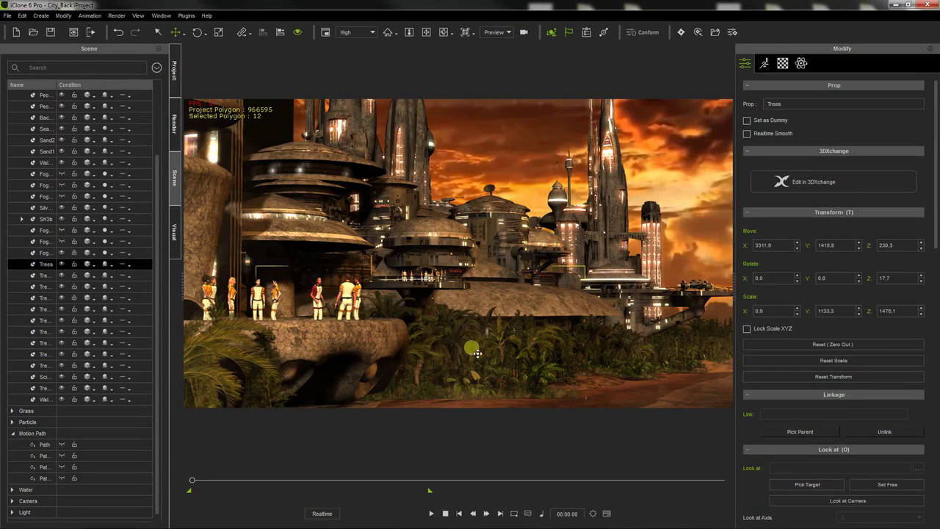
drag(541, 354, 556, 369)
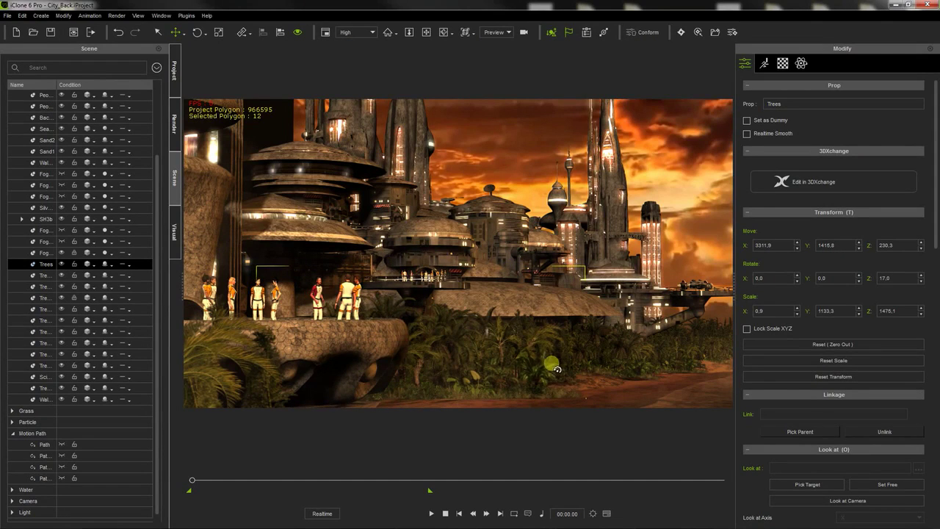
Step: Rotate the Trees2 plane beside the sandy path in the city scene
click(635, 363)
drag(644, 363, 660, 356)
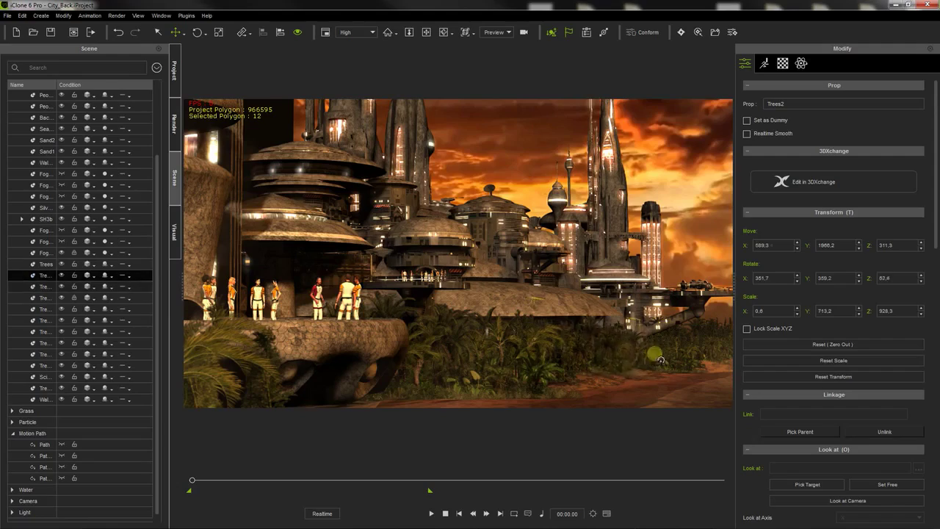
click(659, 360)
right_drag(659, 360, 437, 365)
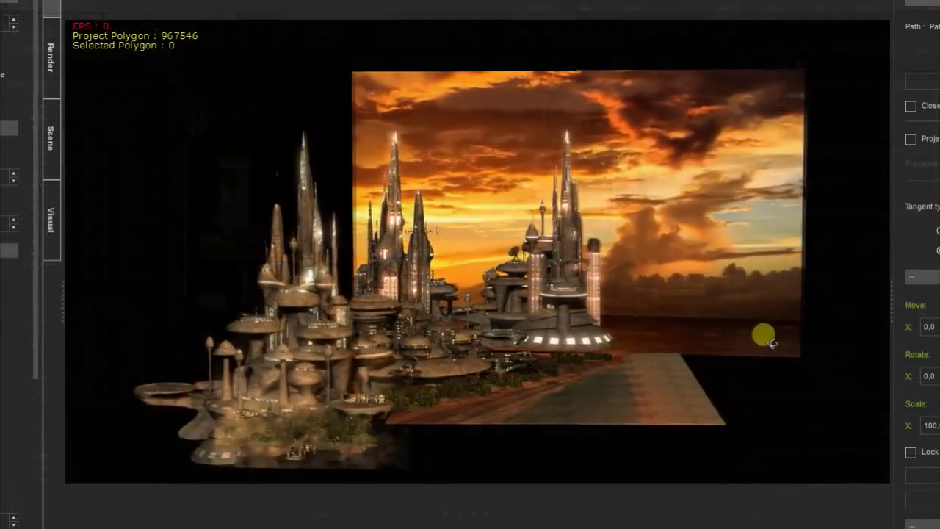
Step: Examine the full city layout from outside, including the sky backdrop, motion paths and the archway terrace with the two people
right_drag(650, 309, 630, 312)
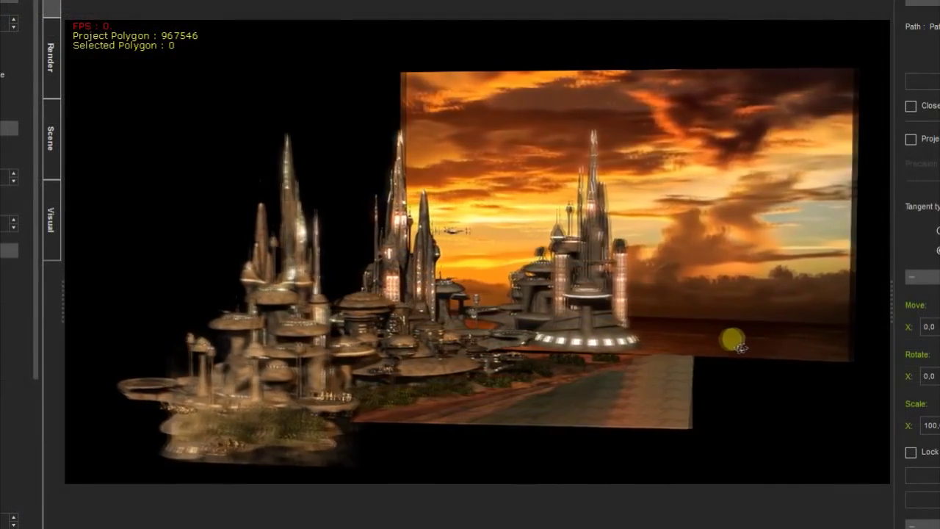
right_drag(732, 340, 673, 356)
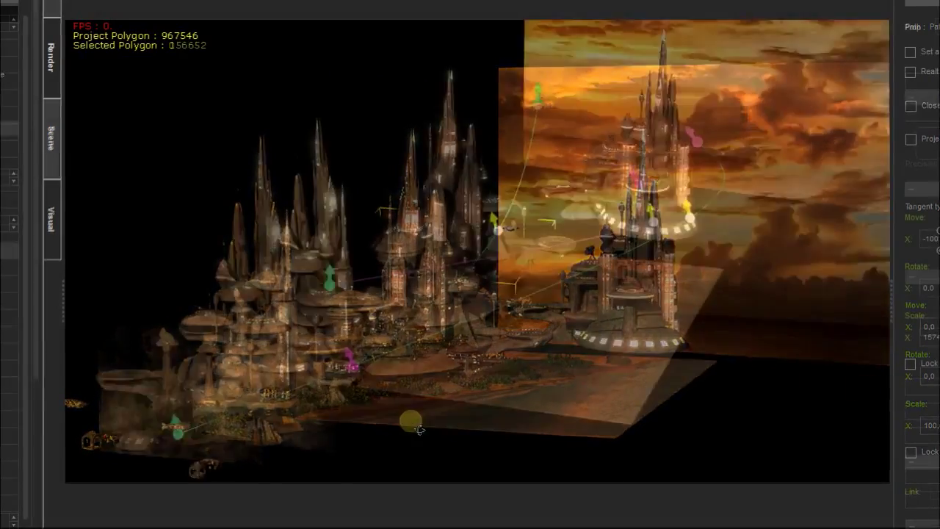
right_drag(411, 413, 538, 437)
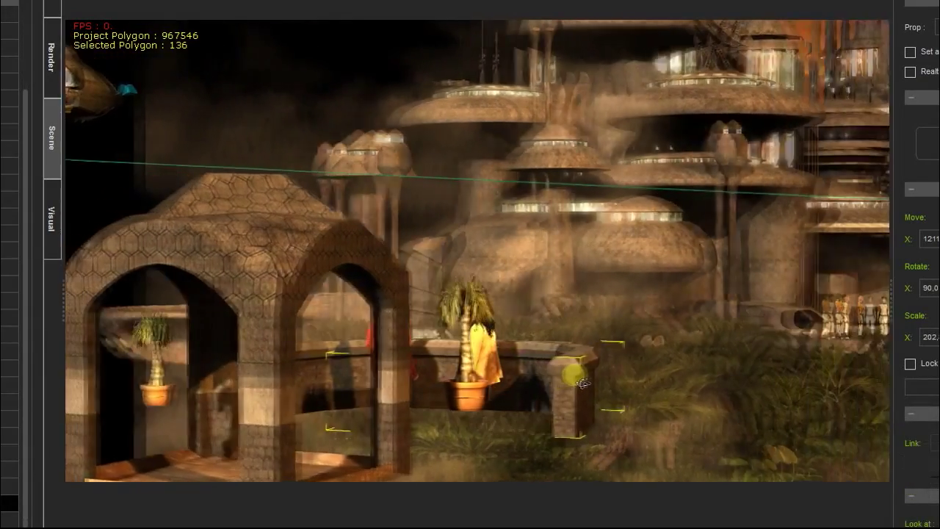
right_drag(581, 383, 721, 374)
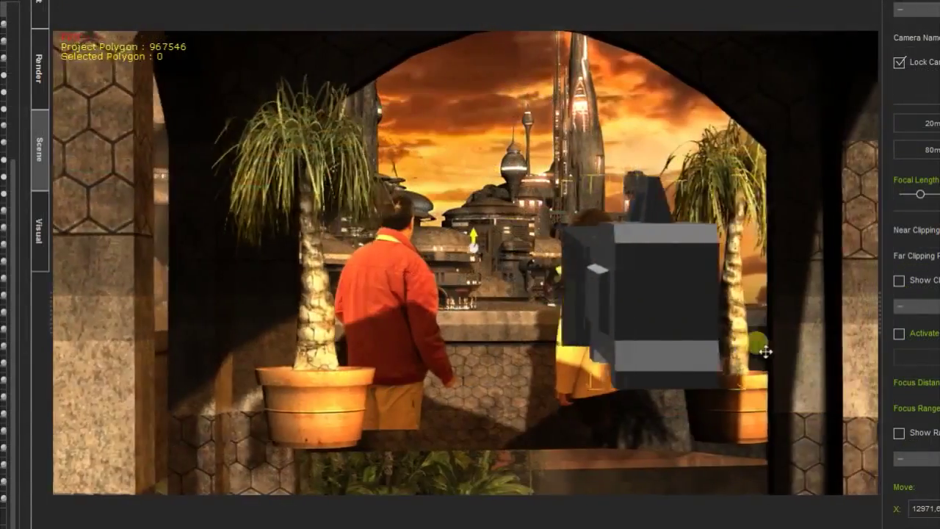
drag(766, 350, 283, 352)
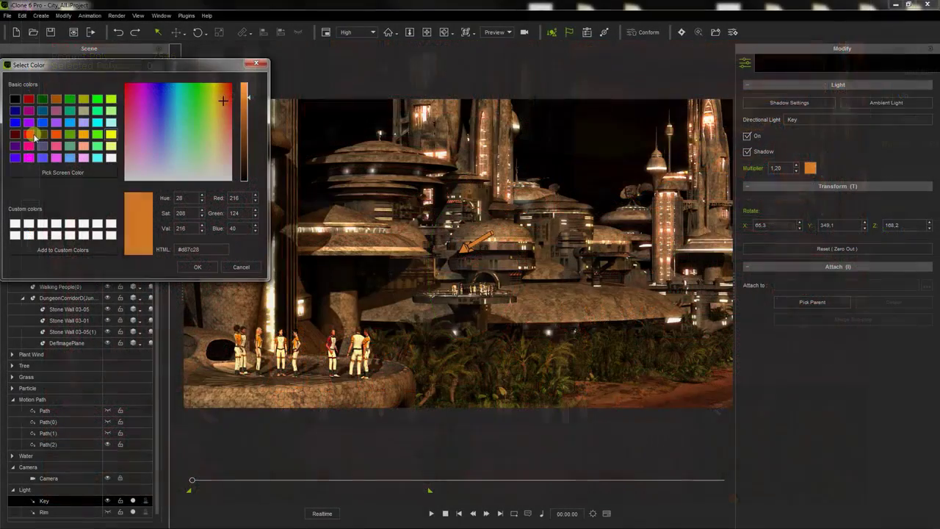
Step: Set the Key directional light's color to red
click(29, 135)
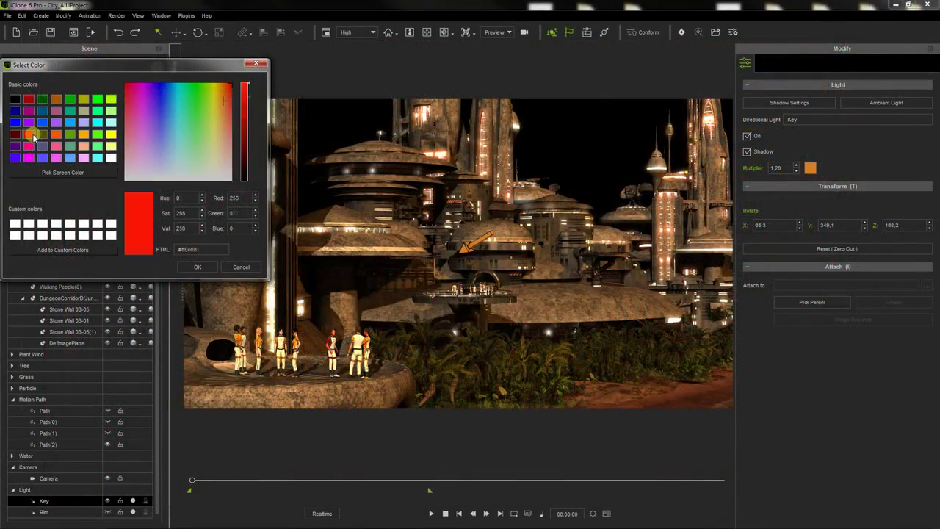
click(196, 267)
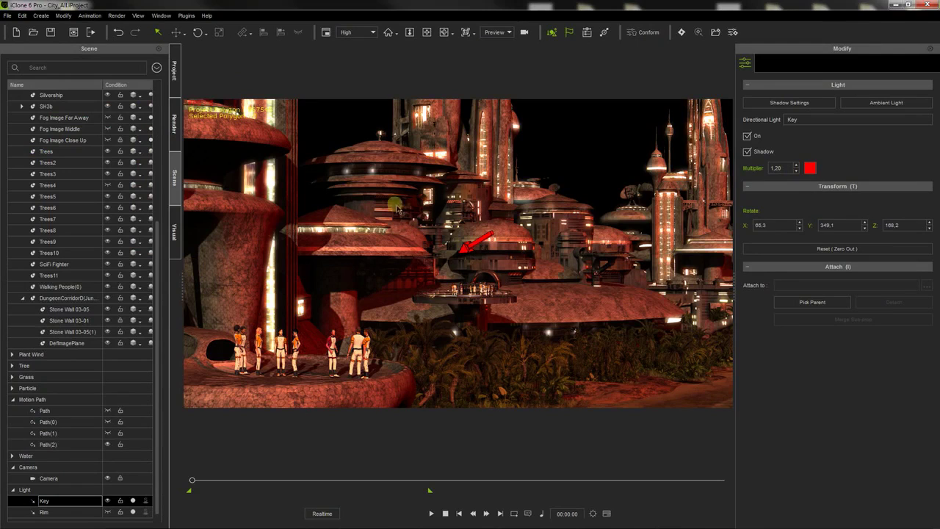
Step: Set the Key directional light's color to yellow (#ffff00)
click(808, 168)
click(111, 135)
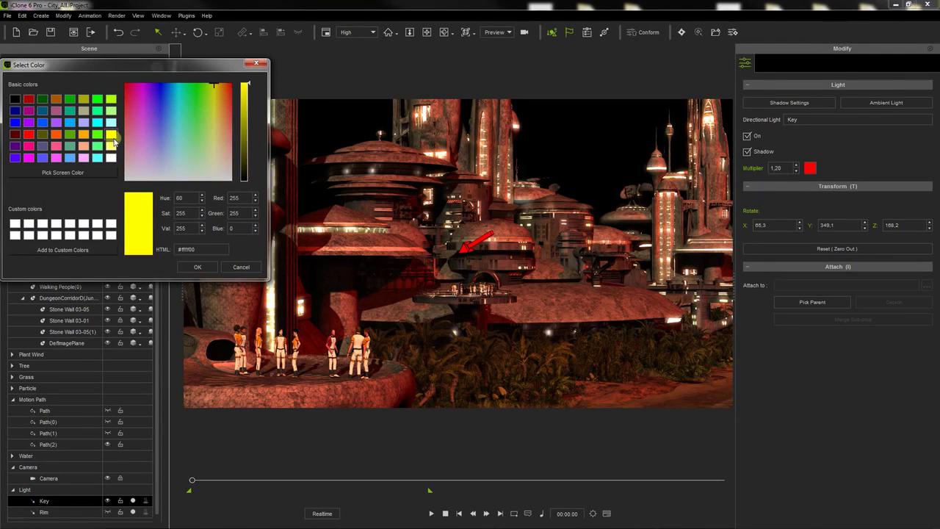
click(194, 267)
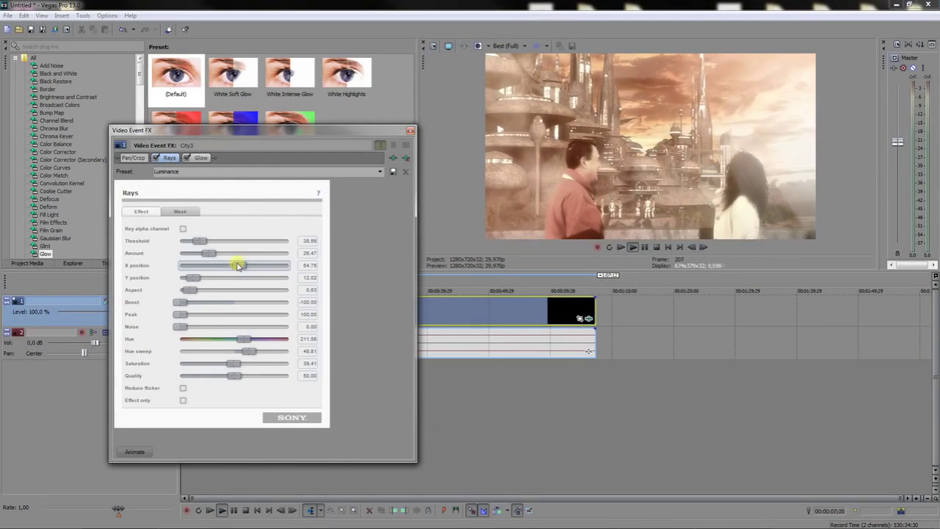
Step: Switch to Vegas Pro and set the X position of the Rays effect on the City3 clip to about 89.14
drag(237, 265, 290, 274)
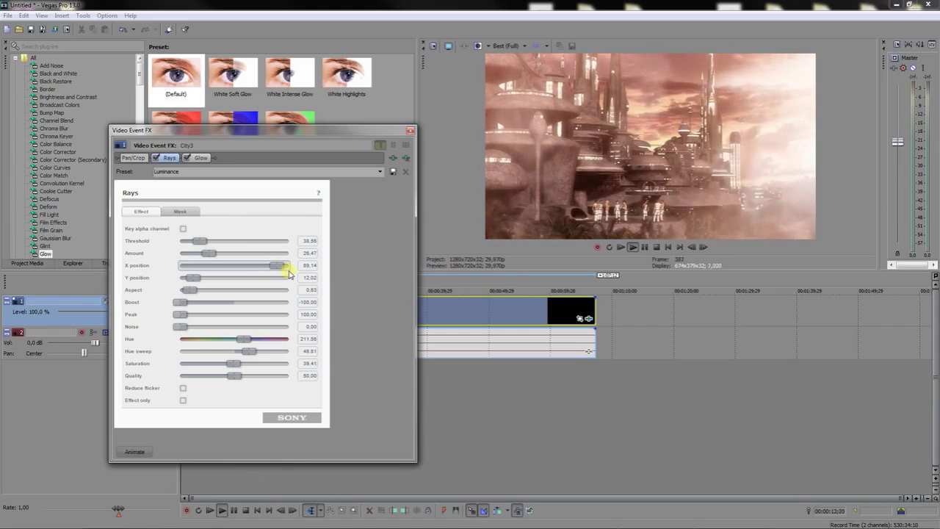